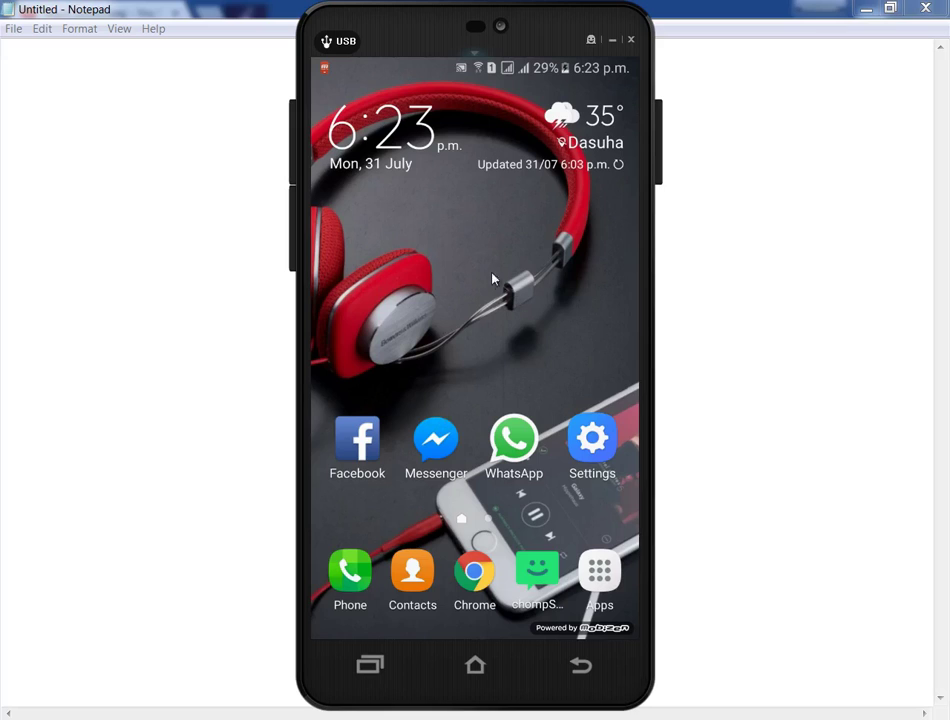
Step: Export all contacts to the SD card as a vCard file from Contacts settings' Import/Export
{"action": "left_click", "coordinate": [431, 600]}
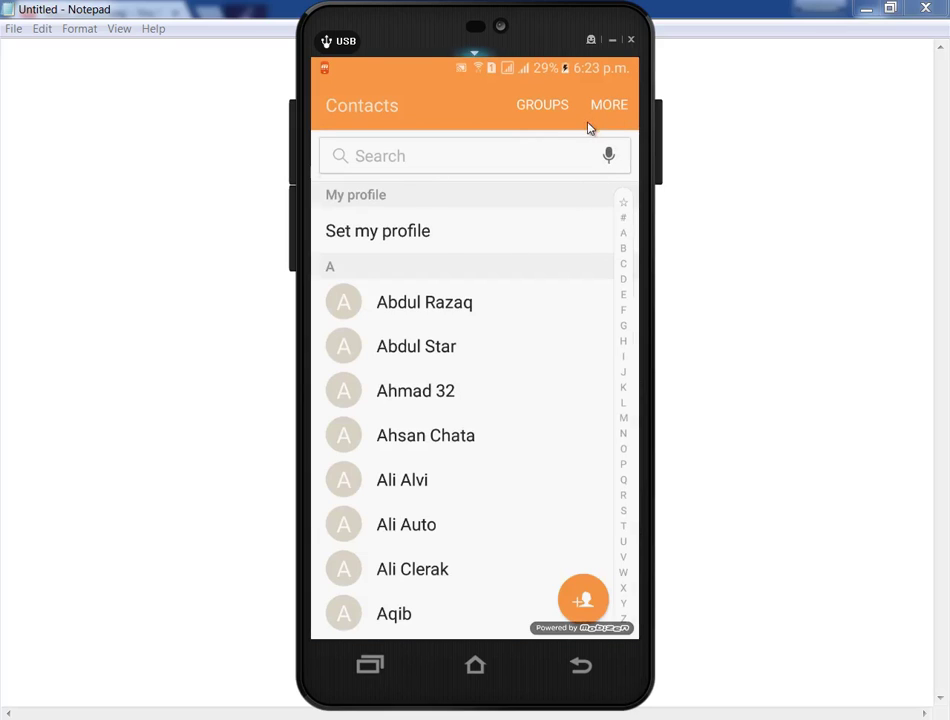
{"action": "left_click", "coordinate": [605, 106]}
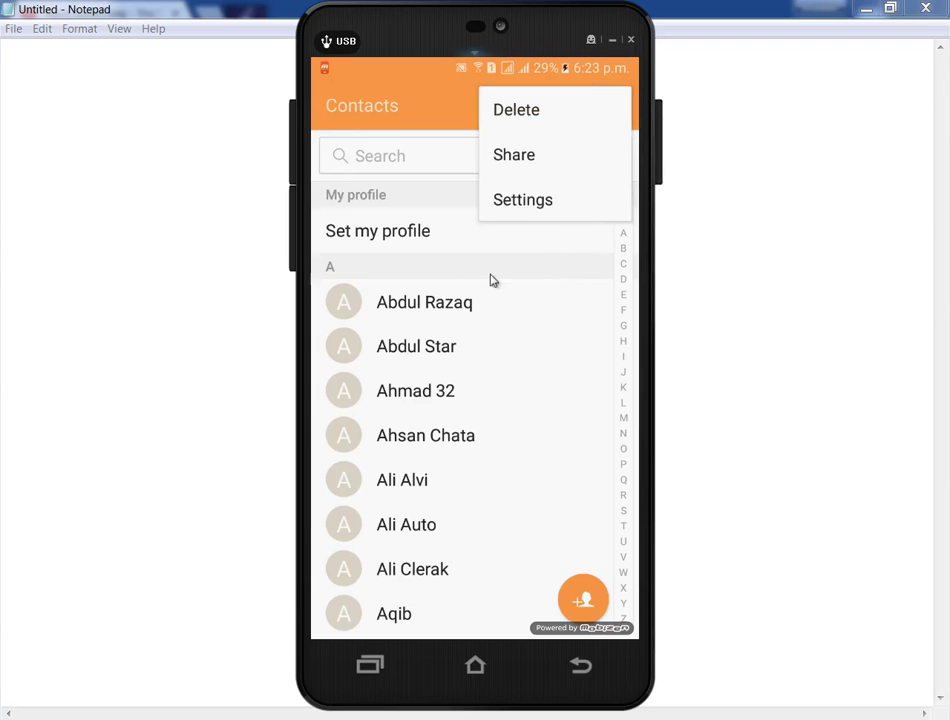
{"action": "left_click", "coordinate": [503, 202]}
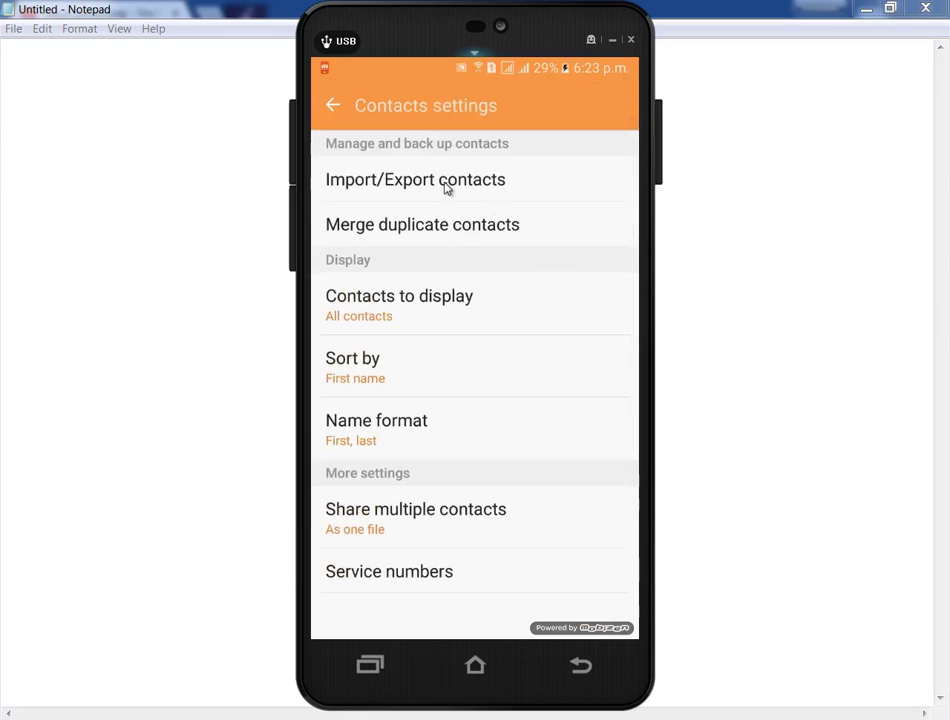
{"action": "left_click", "coordinate": [540, 188]}
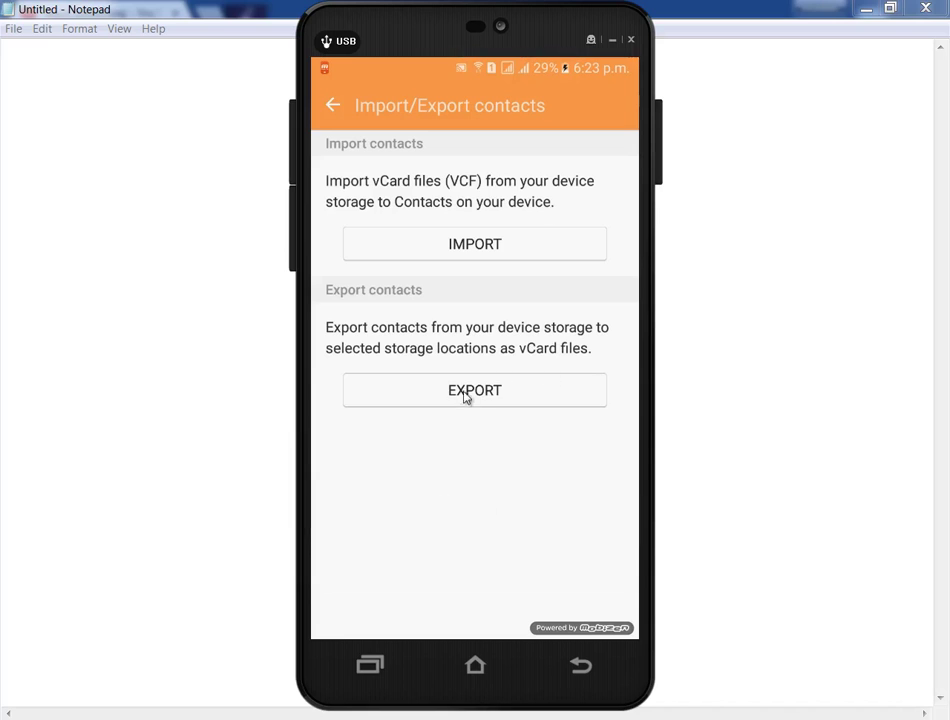
{"action": "left_click", "coordinate": [540, 397]}
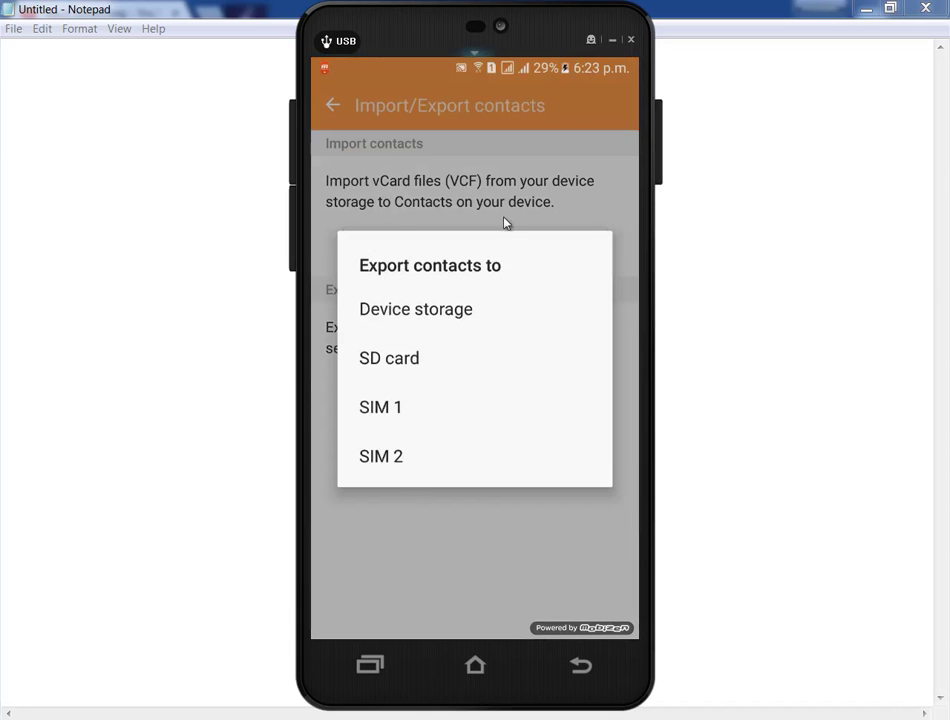
{"action": "left_click", "coordinate": [400, 360]}
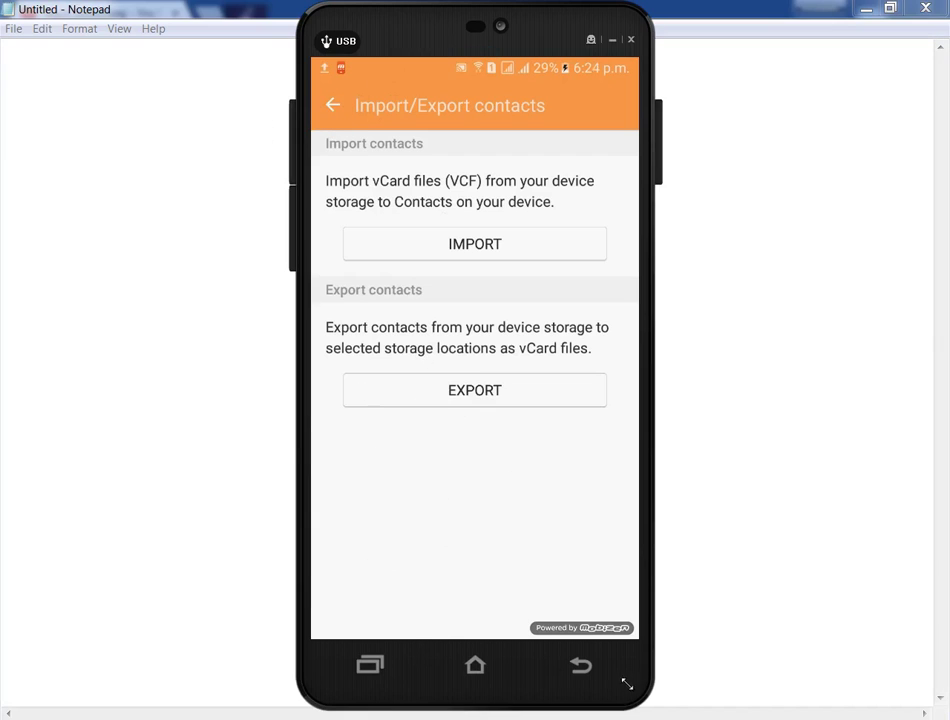
Step: Back out of Contacts to the phone's home screen
{"action": "left_click", "coordinate": [584, 673]}
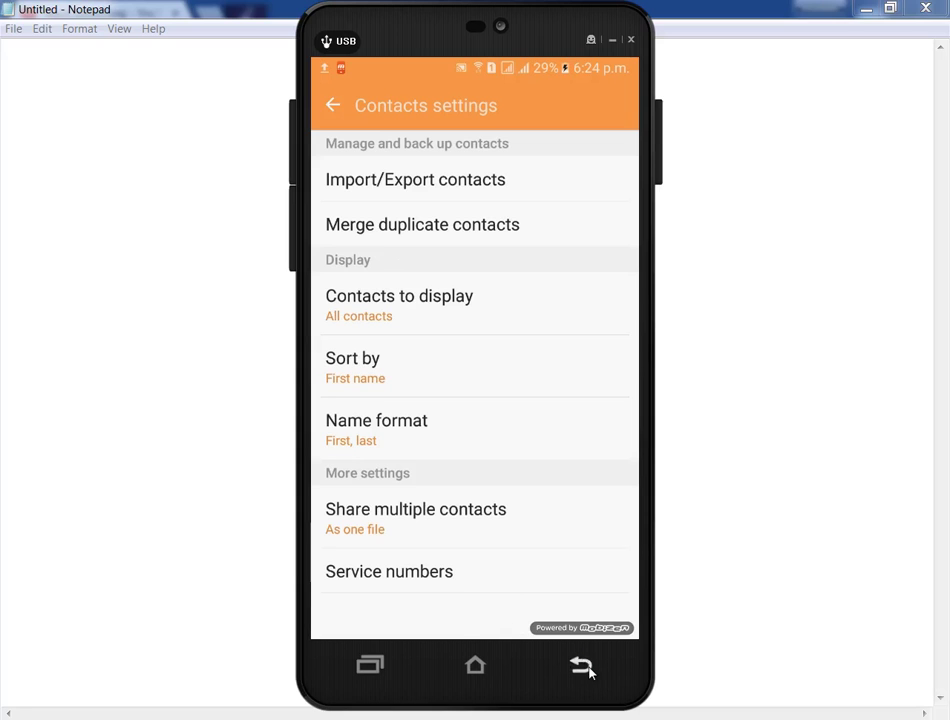
{"action": "left_click", "coordinate": [583, 667]}
{"action": "left_click", "coordinate": [583, 667]}
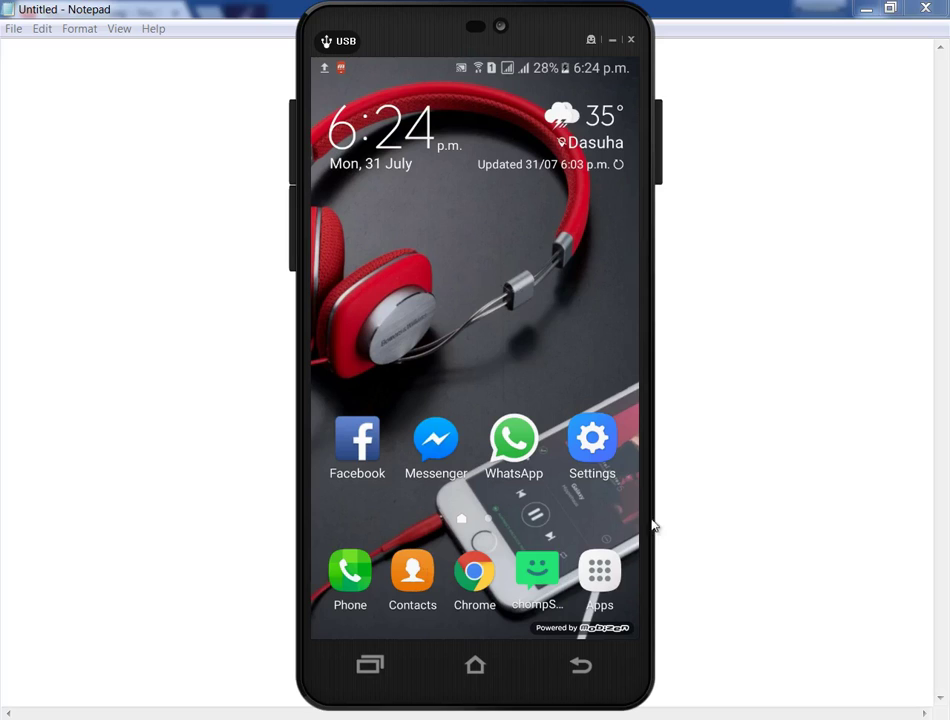
Step: Go to Settings > Applications > Application manager and scroll the All apps list down to Contacts
{"action": "left_click", "coordinate": [592, 440]}
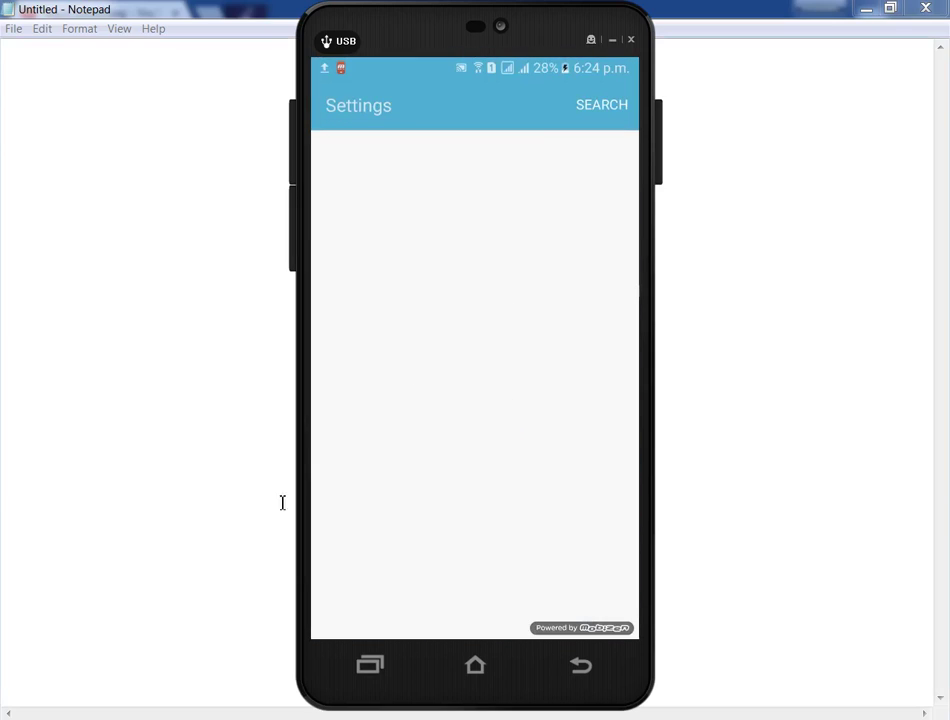
{"action": "scroll", "coordinate": [424, 438], "scroll_direction": "down", "scroll_amount": 2}
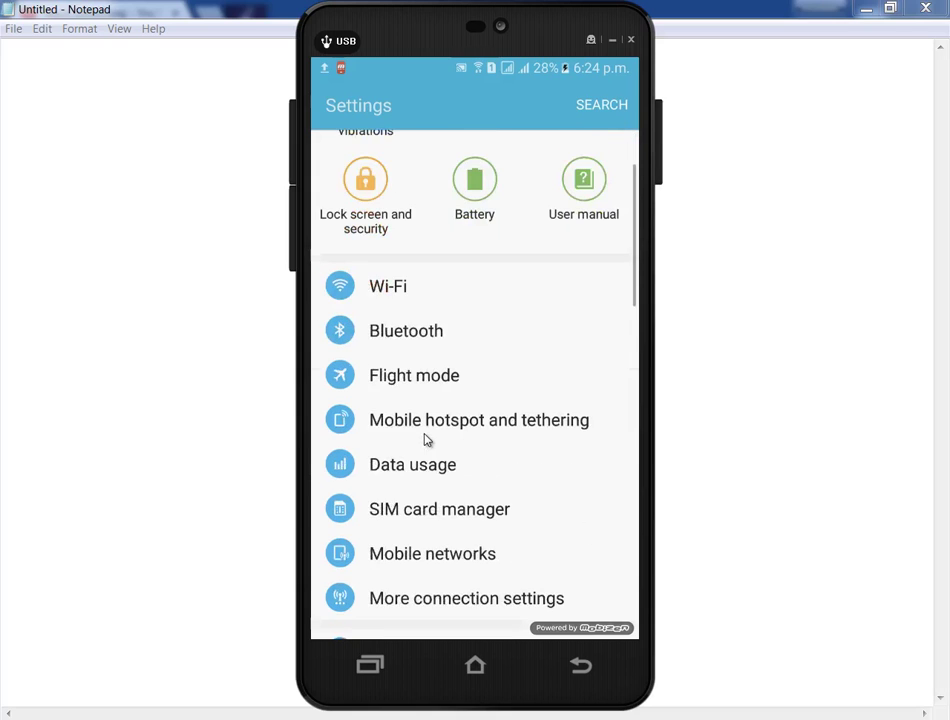
{"action": "scroll", "coordinate": [424, 438], "scroll_direction": "down", "scroll_amount": 3}
{"action": "left_click", "coordinate": [460, 539]}
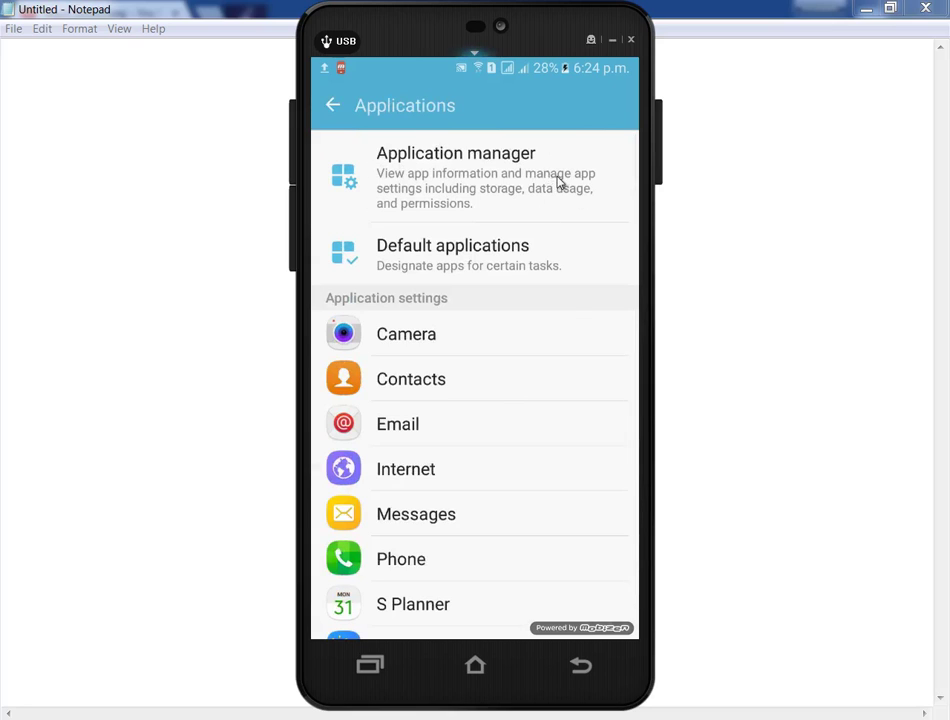
{"action": "left_click", "coordinate": [560, 183]}
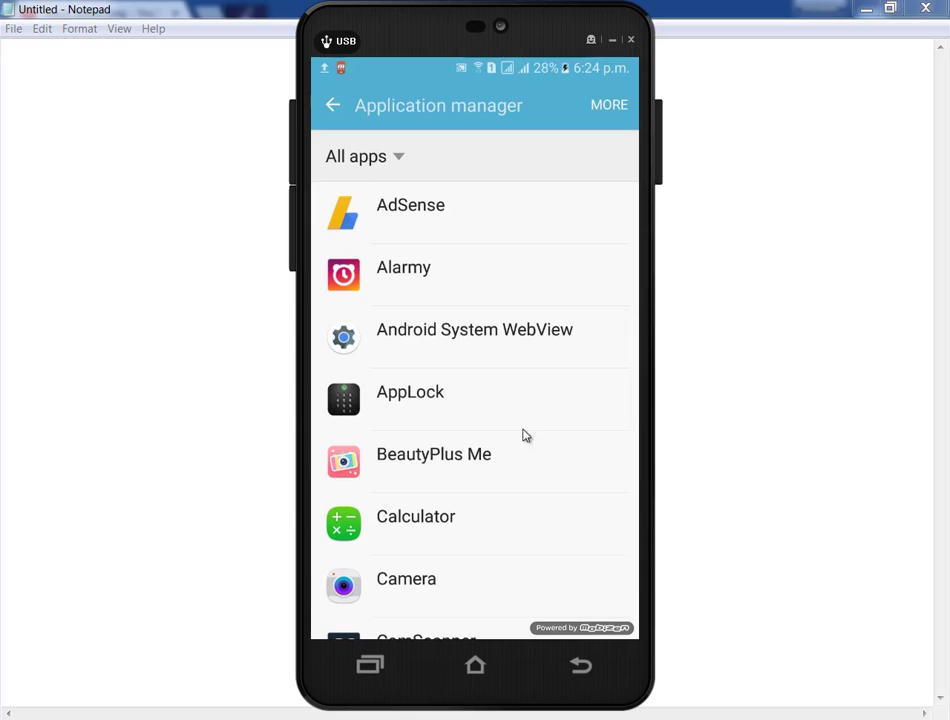
{"action": "scroll", "coordinate": [522, 435], "scroll_direction": "down", "scroll_amount": 3}
{"action": "scroll", "coordinate": [522, 435], "scroll_direction": "down", "scroll_amount": 5}
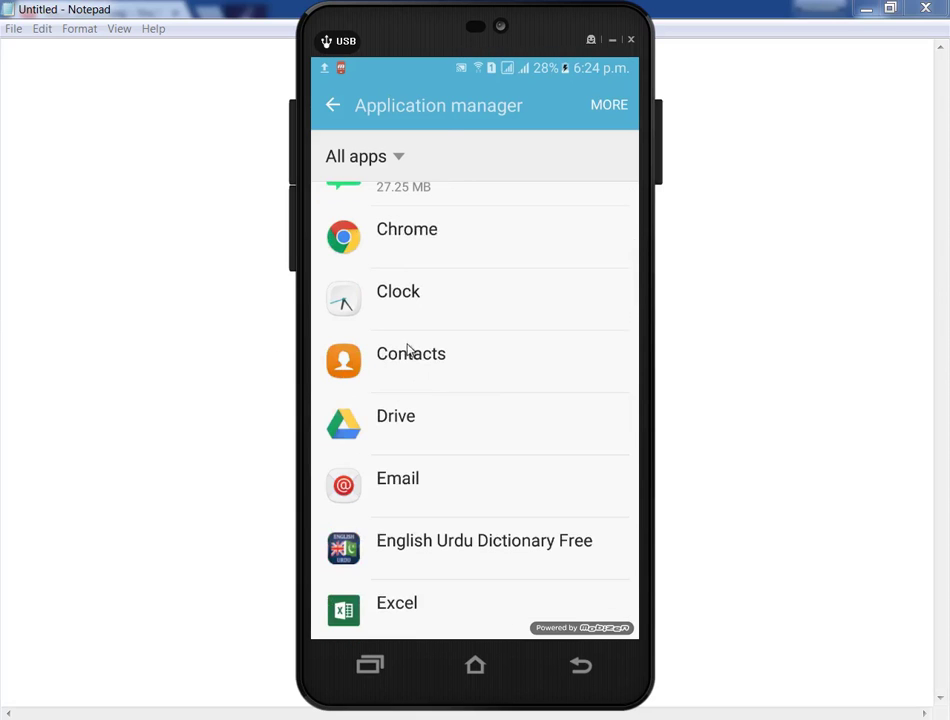
Step: Clear the Contacts app's data and confirm DELETE, leaving Data and Cache at 0.00 B
{"action": "left_click", "coordinate": [527, 390]}
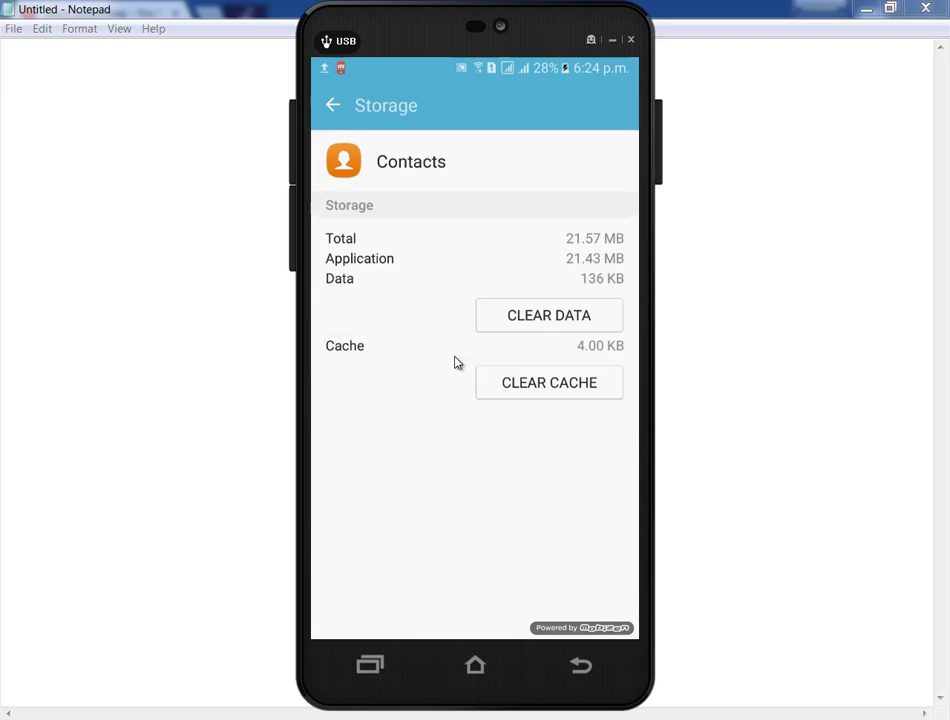
{"action": "left_click", "coordinate": [550, 314]}
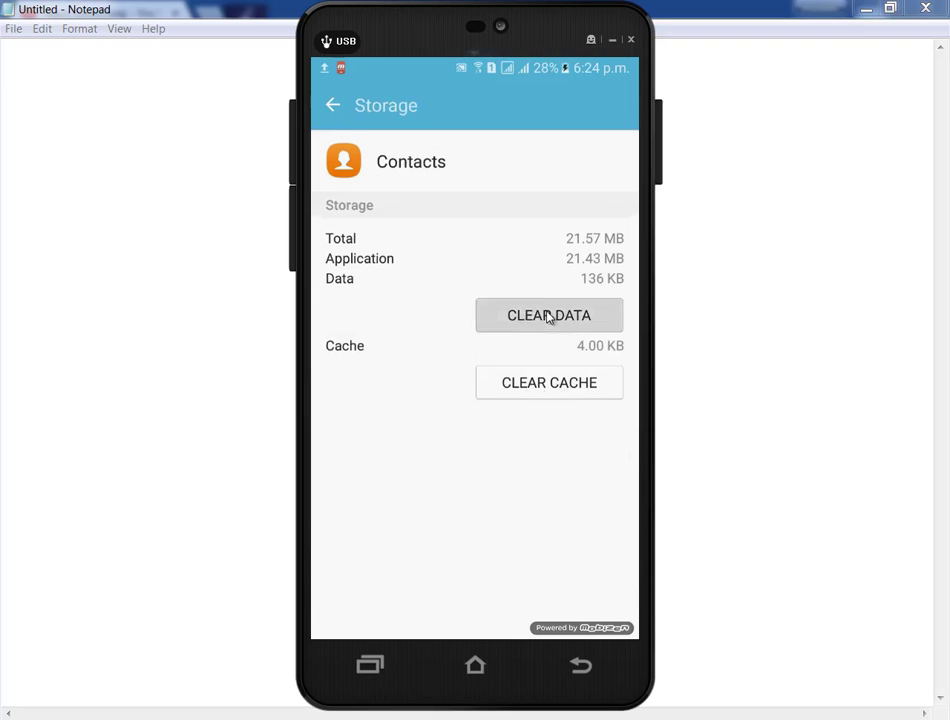
{"action": "left_click", "coordinate": [562, 420]}
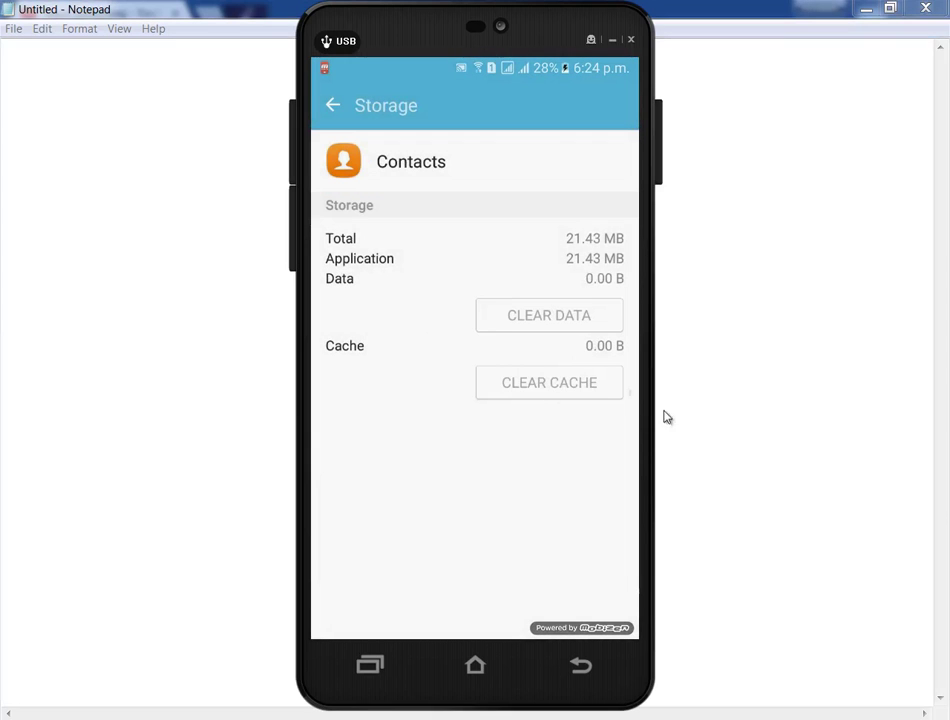
Step: Go back through App info and Application manager to the Applications settings page
{"action": "left_click", "coordinate": [581, 668]}
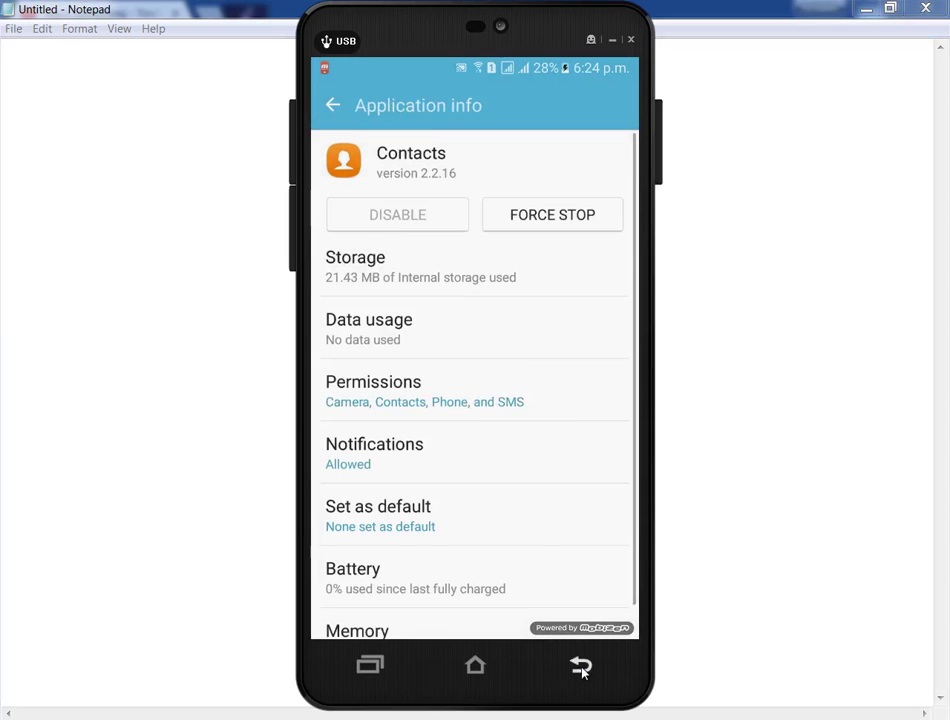
{"action": "left_click", "coordinate": [581, 668]}
{"action": "left_click", "coordinate": [579, 665]}
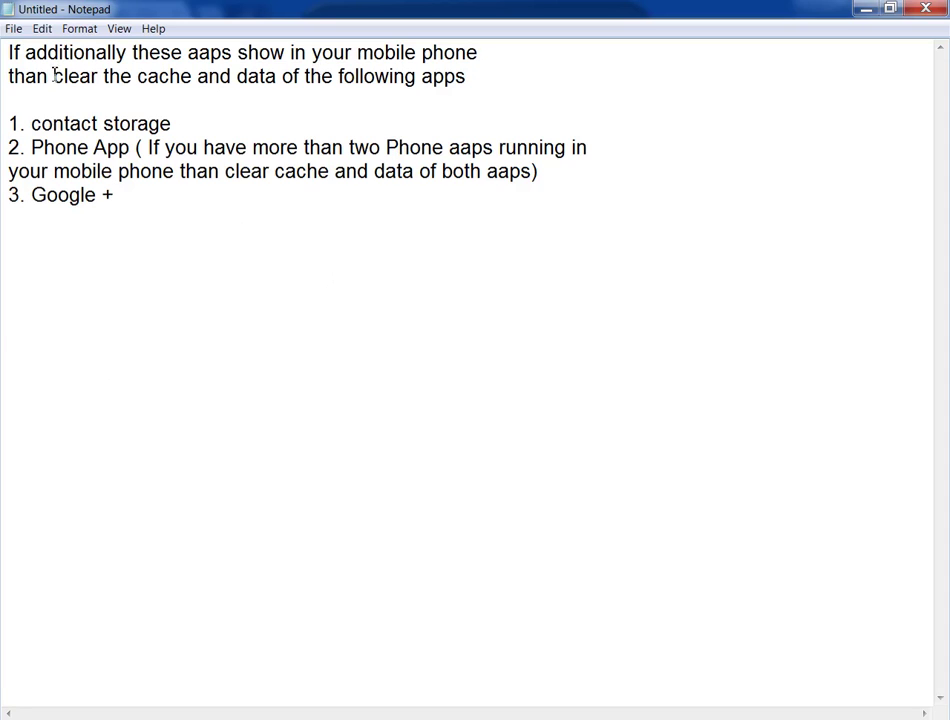
{"action": "left_click_drag", "start_coordinate": [538, 83], "coordinate": [128, 52]}
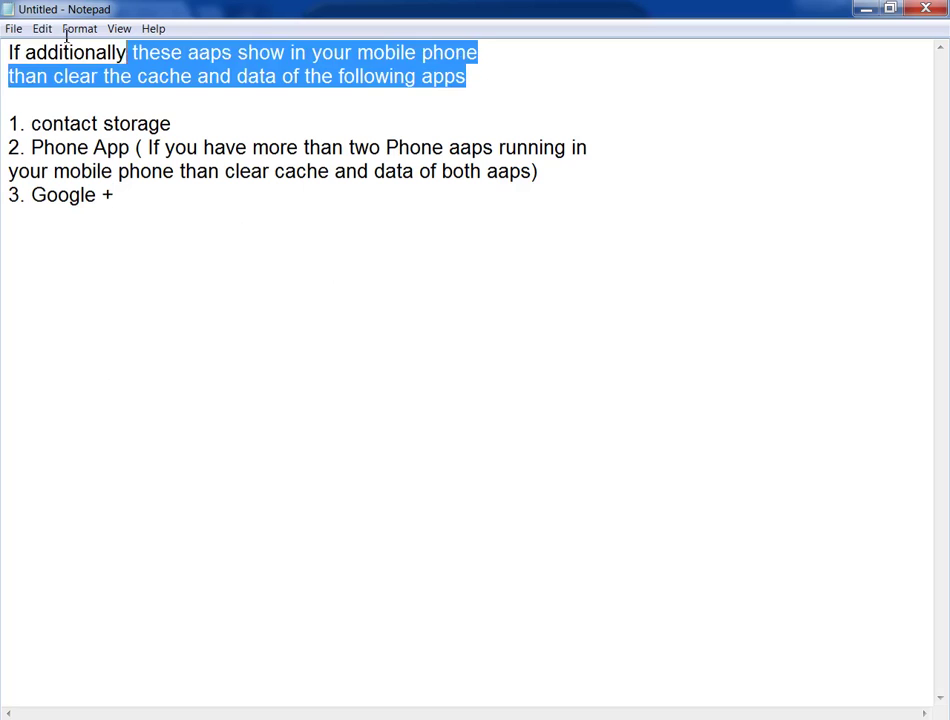
{"action": "left_click_drag", "start_coordinate": [66, 35], "coordinate": [10, 45]}
{"action": "left_click", "coordinate": [34, 130]}
{"action": "mouse_move", "coordinate": [32, 125]}
{"action": "left_mouse_down"}
{"action": "mouse_move", "coordinate": [182, 131]}
{"action": "mouse_move", "coordinate": [31, 150]}
{"action": "left_mouse_up"}
{"action": "left_click", "coordinate": [104, 195]}
{"action": "left_click", "coordinate": [225, 171]}
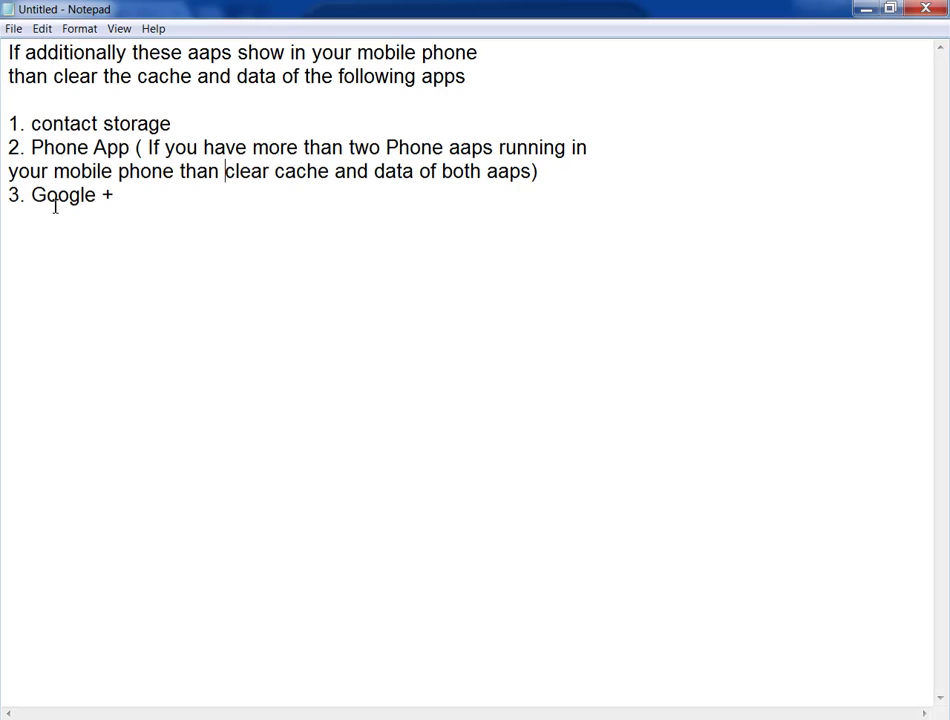
{"action": "mouse_move", "coordinate": [128, 197]}
{"action": "left_mouse_down"}
{"action": "mouse_move", "coordinate": [8, 195]}
{"action": "mouse_move", "coordinate": [128, 197]}
{"action": "left_mouse_up"}
{"action": "left_click_drag", "start_coordinate": [8, 121], "coordinate": [116, 196]}
{"action": "left_click", "coordinate": [187, 208]}
Step: Bring the phone's Settings back into view and scroll through it
{"action": "key", "text": "alt+Tab"}
{"action": "scroll", "coordinate": [490, 407], "scroll_direction": "down", "scroll_amount": 5}
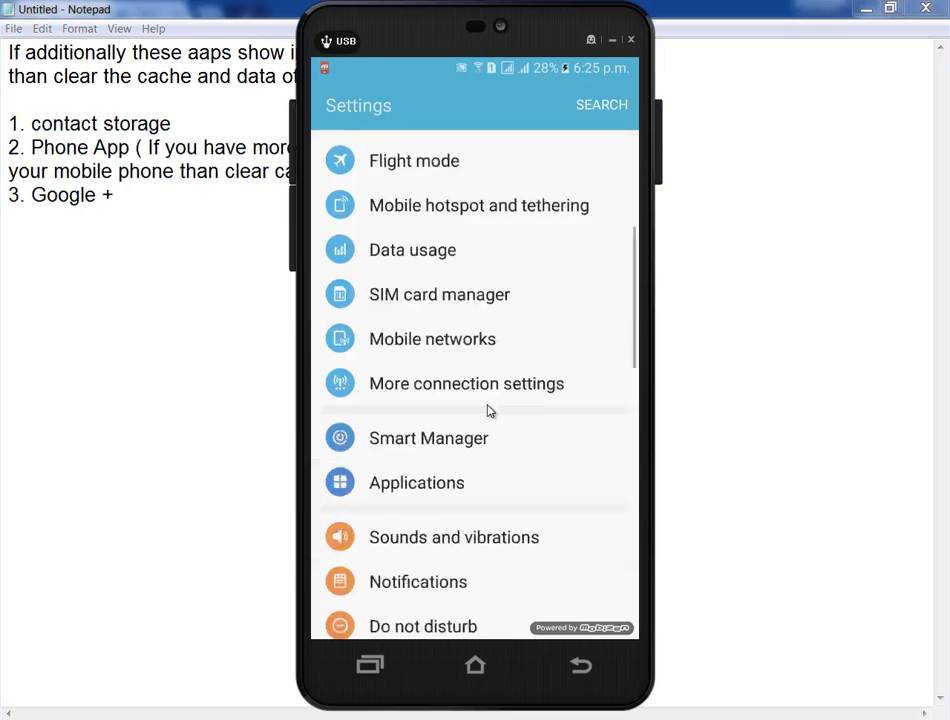
{"action": "scroll", "coordinate": [490, 410], "scroll_direction": "up", "scroll_amount": 5}
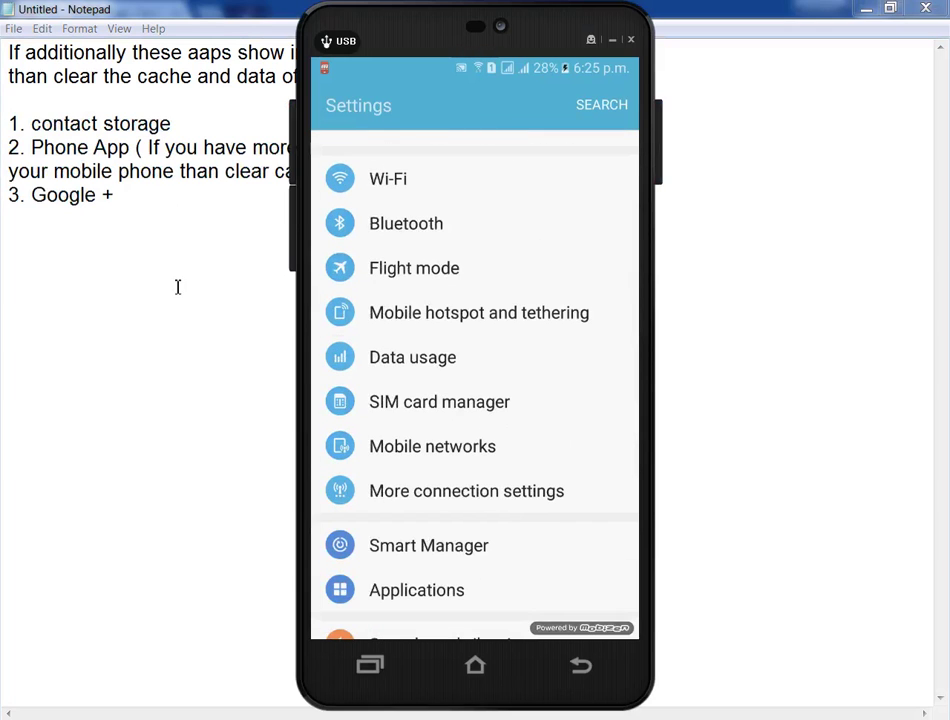
Step: Place the Notepad cursor after 'Google +' in the apps list, then return the phone home
{"action": "left_click", "coordinate": [155, 327]}
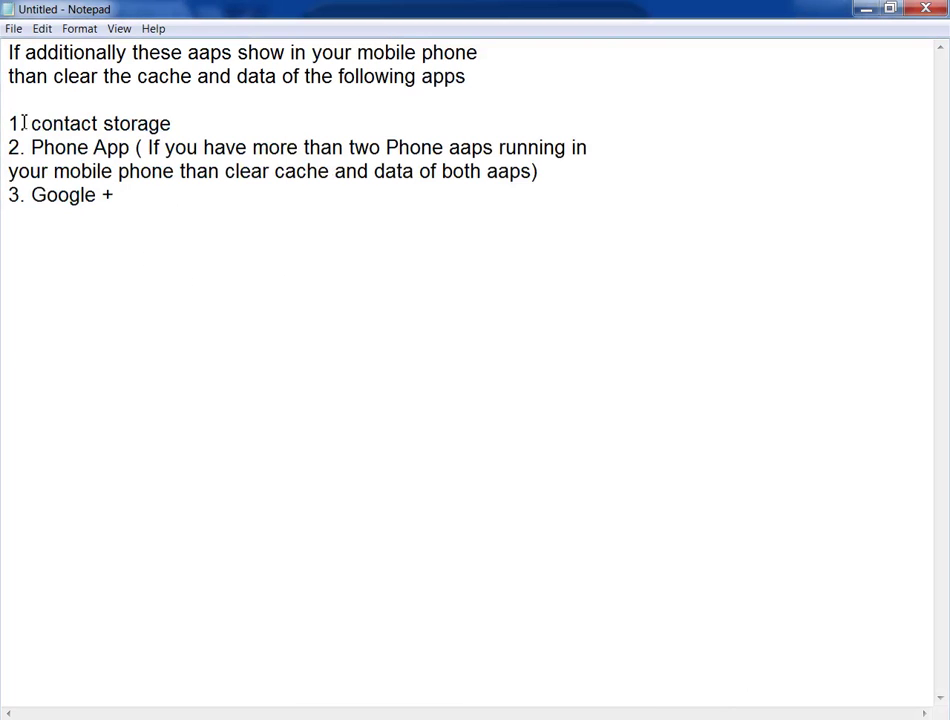
{"action": "mouse_move", "coordinate": [10, 123]}
{"action": "left_mouse_down"}
{"action": "mouse_move", "coordinate": [142, 201]}
{"action": "mouse_move", "coordinate": [15, 154]}
{"action": "mouse_move", "coordinate": [6, 127]}
{"action": "left_mouse_up"}
{"action": "left_click", "coordinate": [171, 201]}
{"action": "left_click", "coordinate": [51, 131]}
{"action": "left_click", "coordinate": [318, 394]}
{"action": "key", "text": "alt+Tab"}
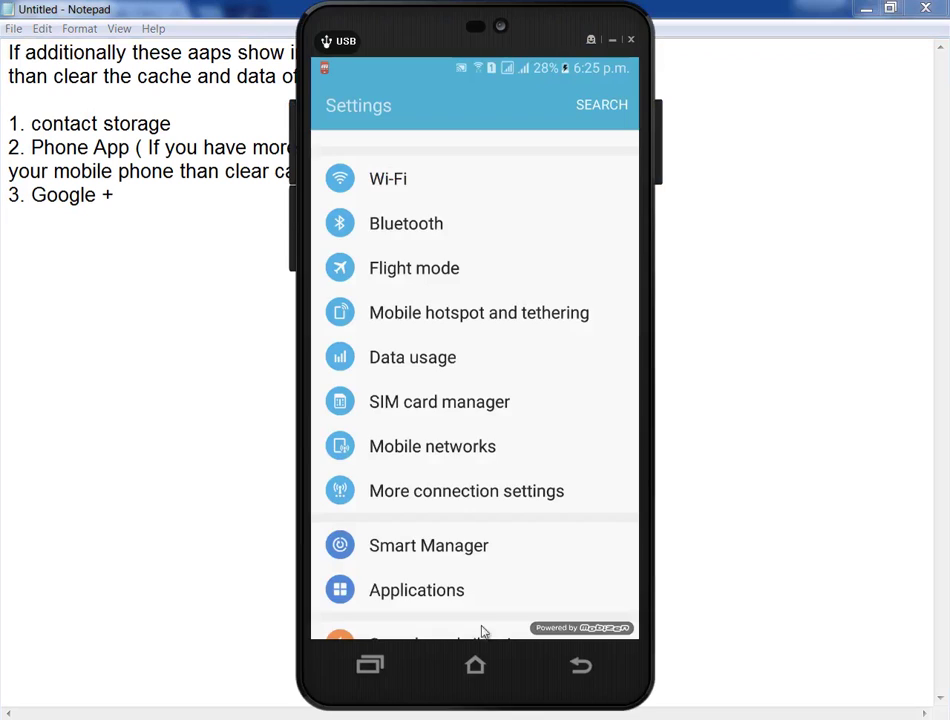
{"action": "left_click", "coordinate": [574, 682]}
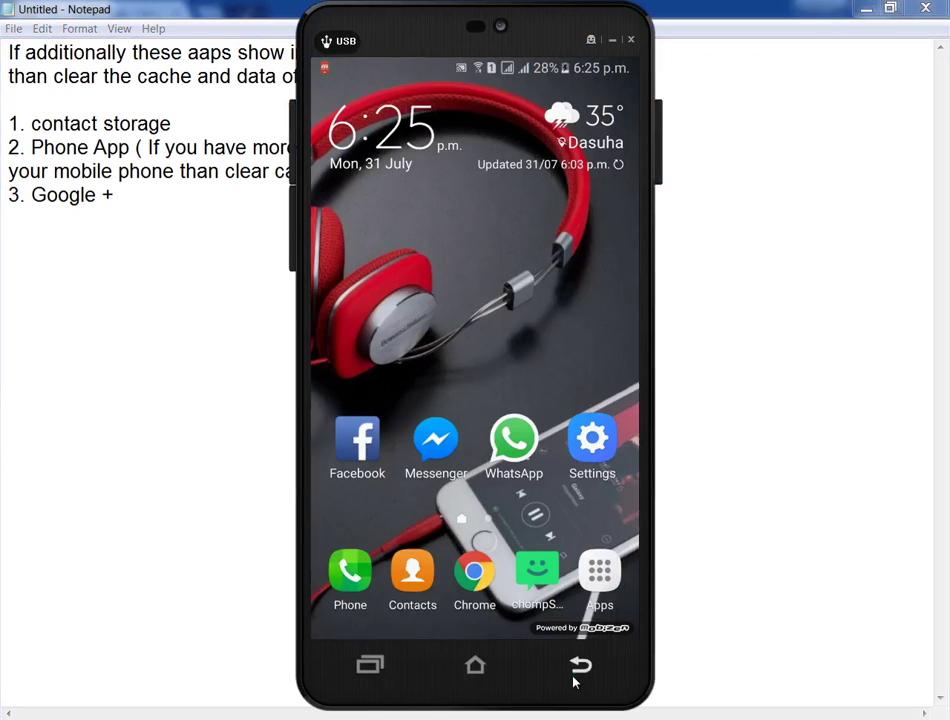